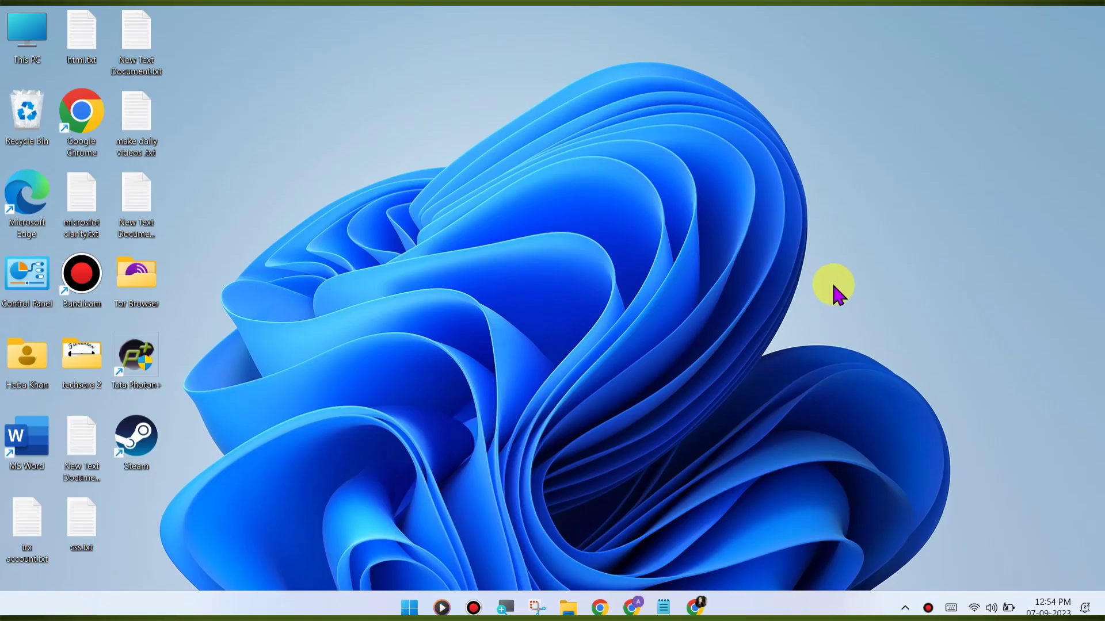
Step: Clear All time browsing data, including cookies, site data and cached images and files
{"action": "left_click", "coordinate": [694, 607]}
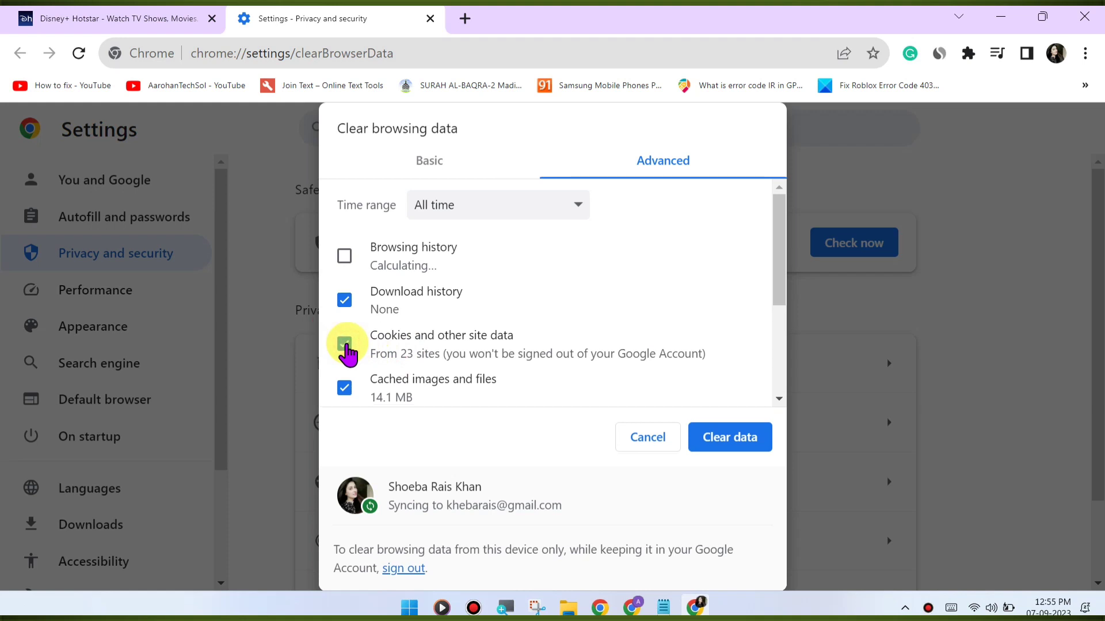
{"action": "scroll", "coordinate": [348, 352], "scroll_direction": "down", "scroll_amount": 2}
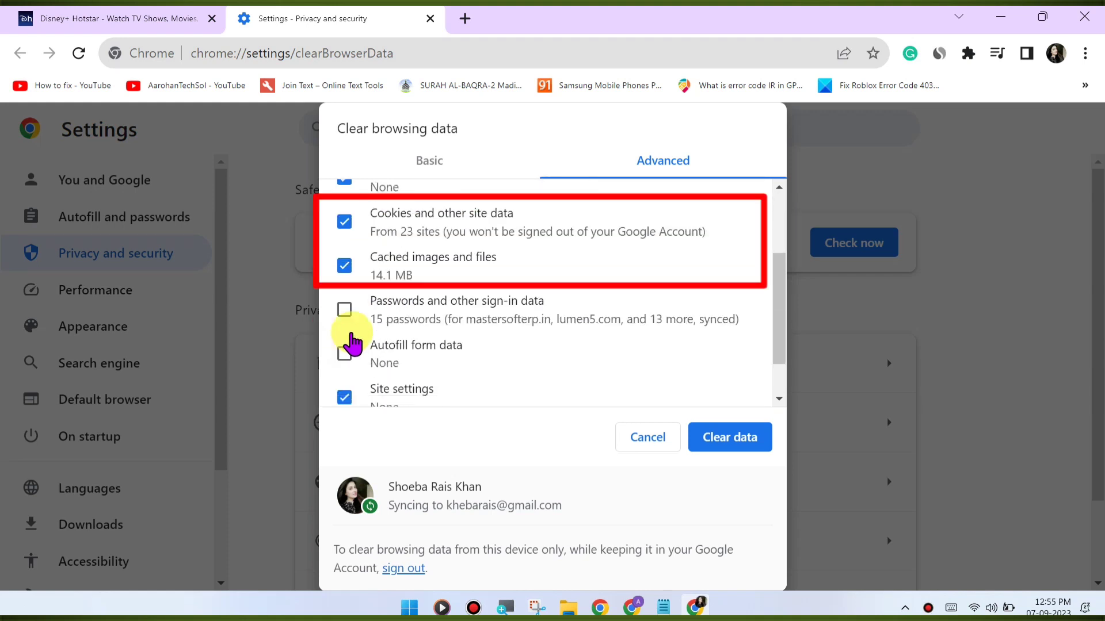
{"action": "left_click", "coordinate": [345, 266]}
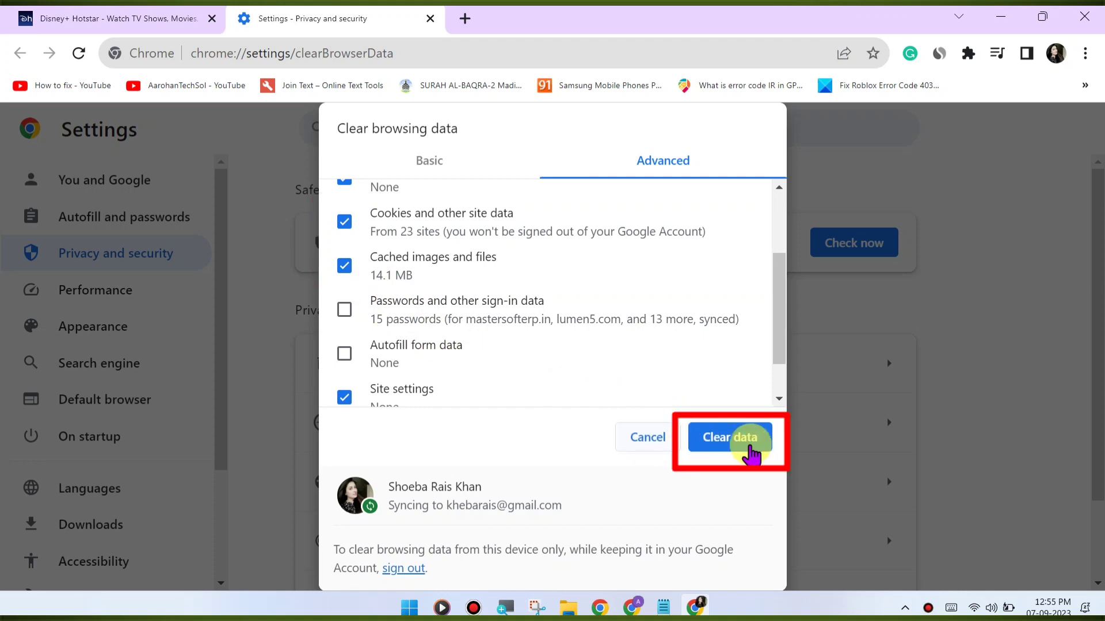
{"action": "left_click", "coordinate": [729, 437]}
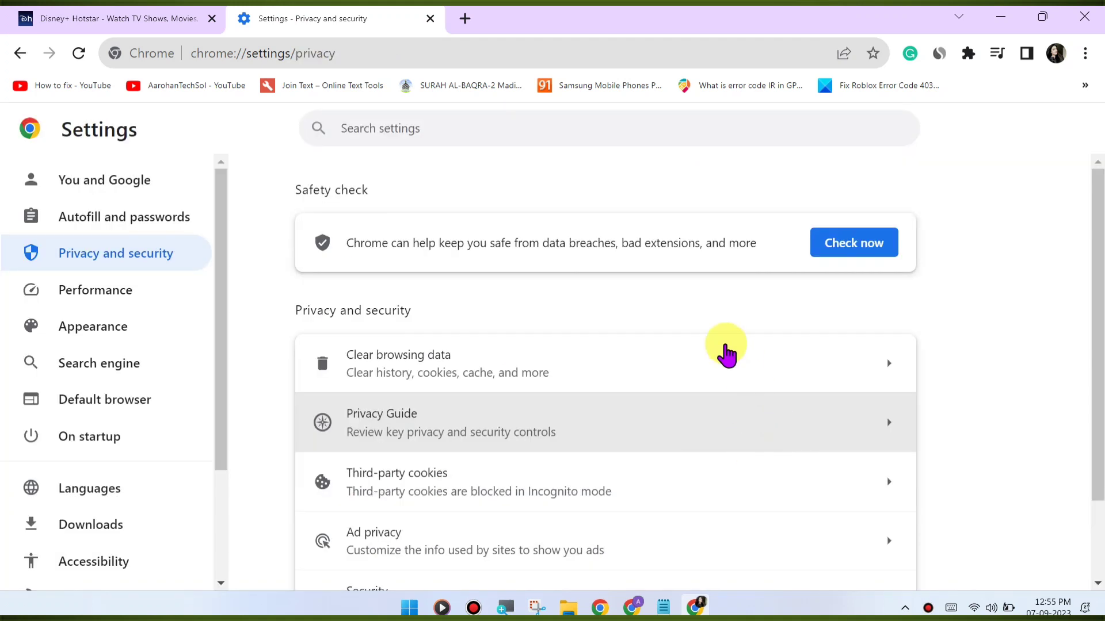
Step: Confirm in About Google Chrome that version 116 awaits a relaunch, then return to New Tab
{"action": "left_click", "coordinate": [464, 18]}
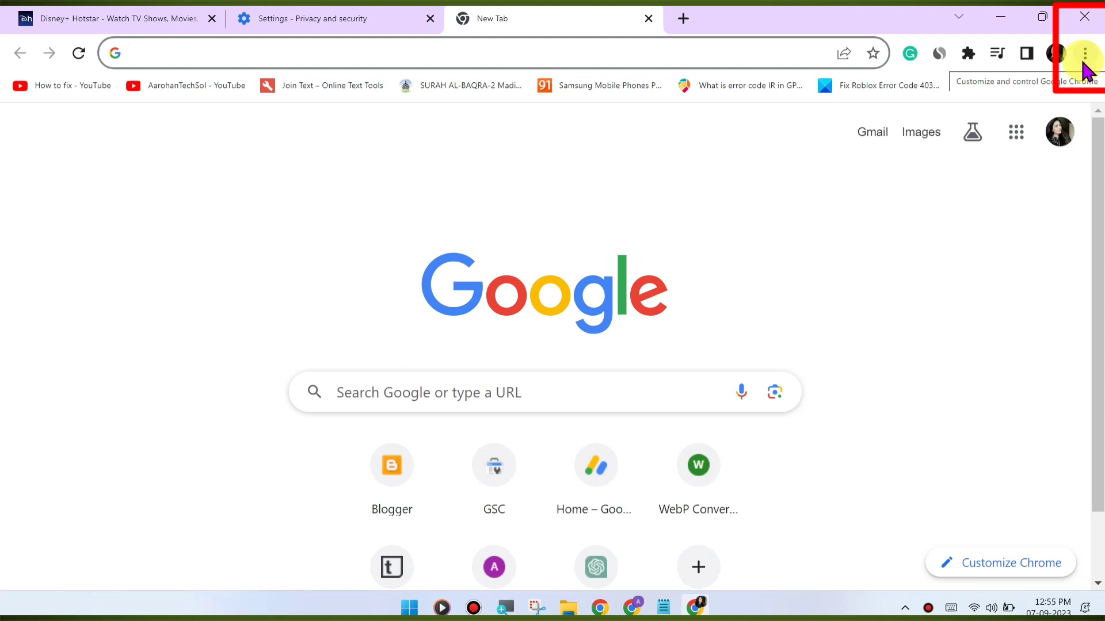
{"action": "left_click", "coordinate": [1086, 54]}
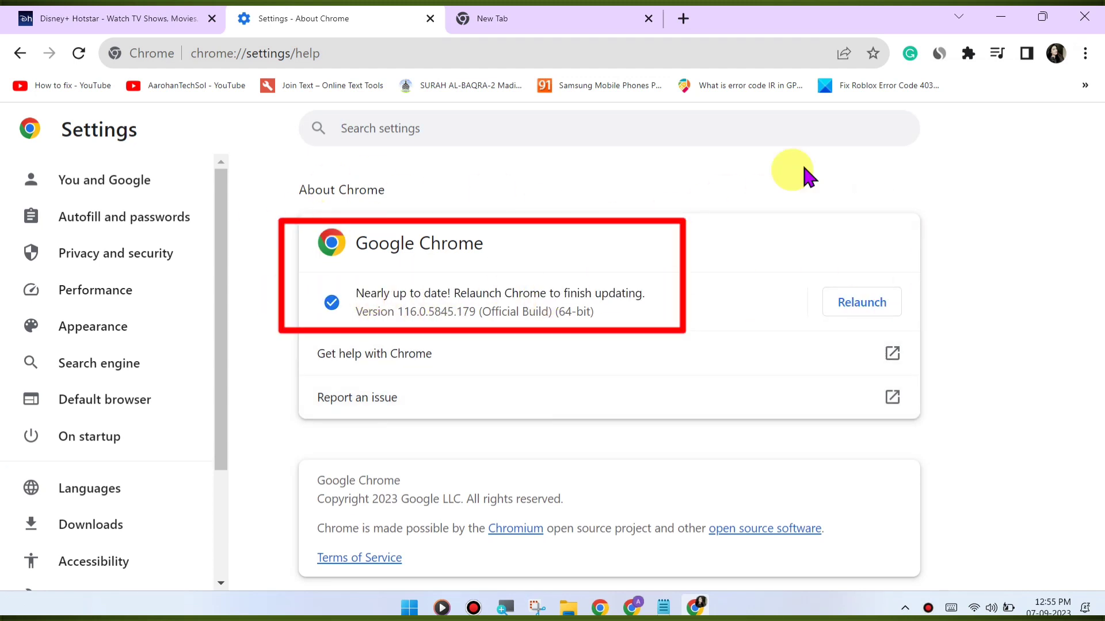
{"action": "left_click", "coordinate": [495, 20]}
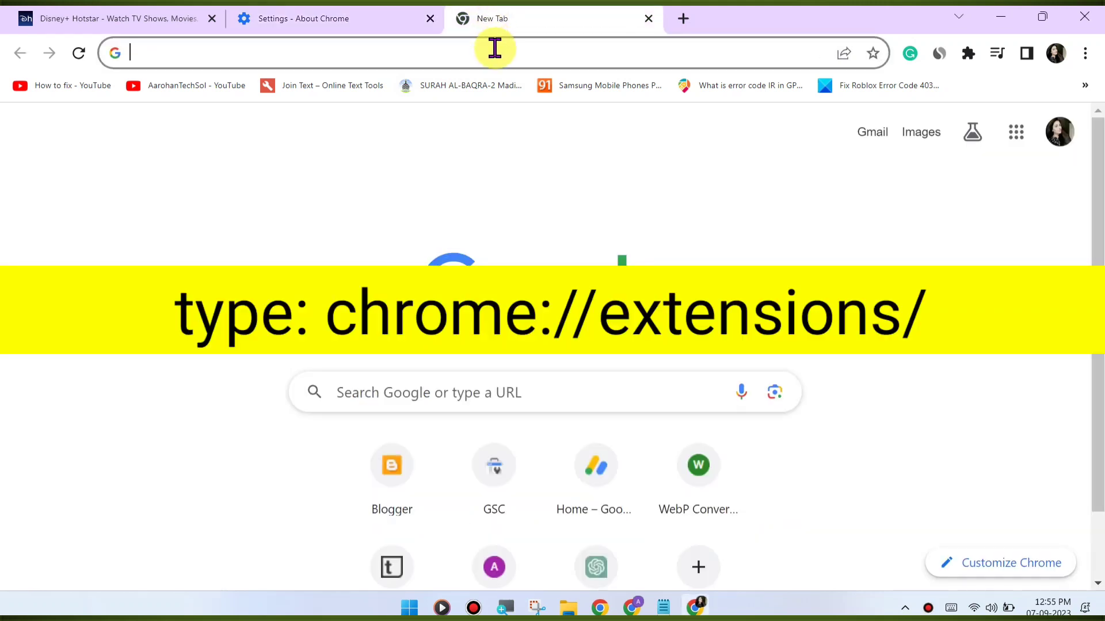
Step: Go to chrome://extensions/ to view the four installed, enabled extensions
{"action": "left_click", "coordinate": [495, 48]}
{"action": "type", "text": "chrome://extensions/"}
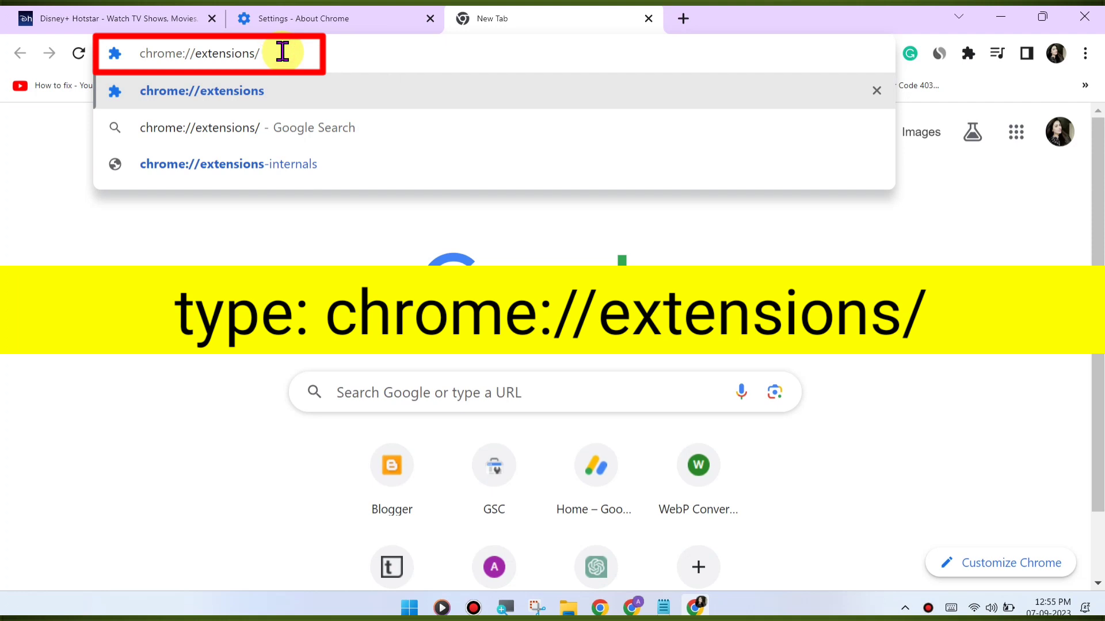
{"action": "key", "text": "Return"}
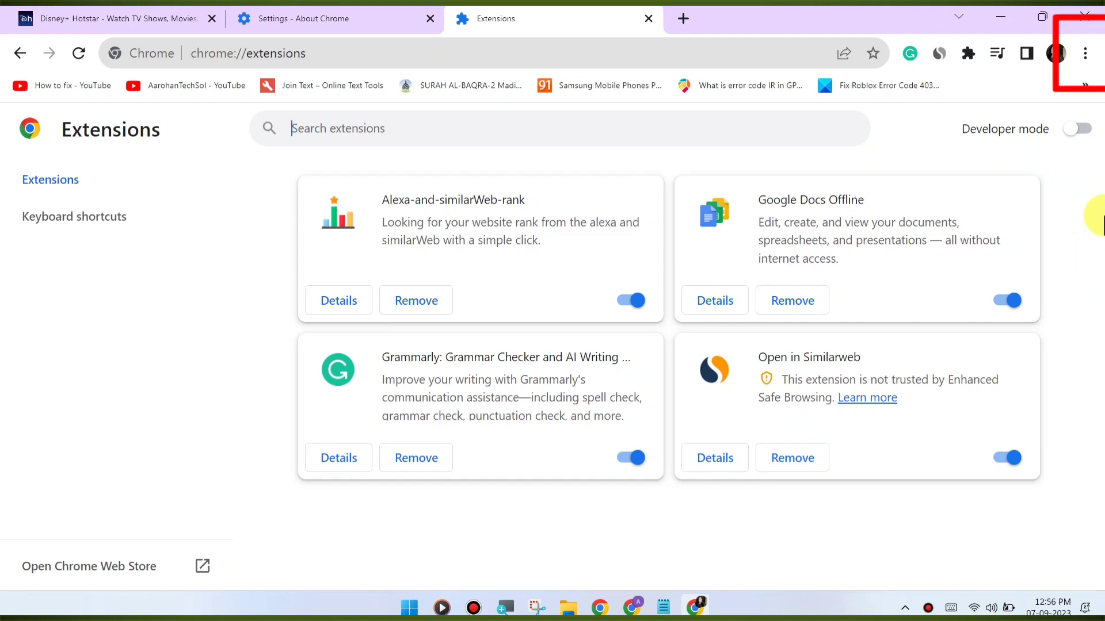
Step: Open a new Incognito window and search Google for Disney Hotstar to reach hotstar.com
{"action": "left_click", "coordinate": [1085, 53]}
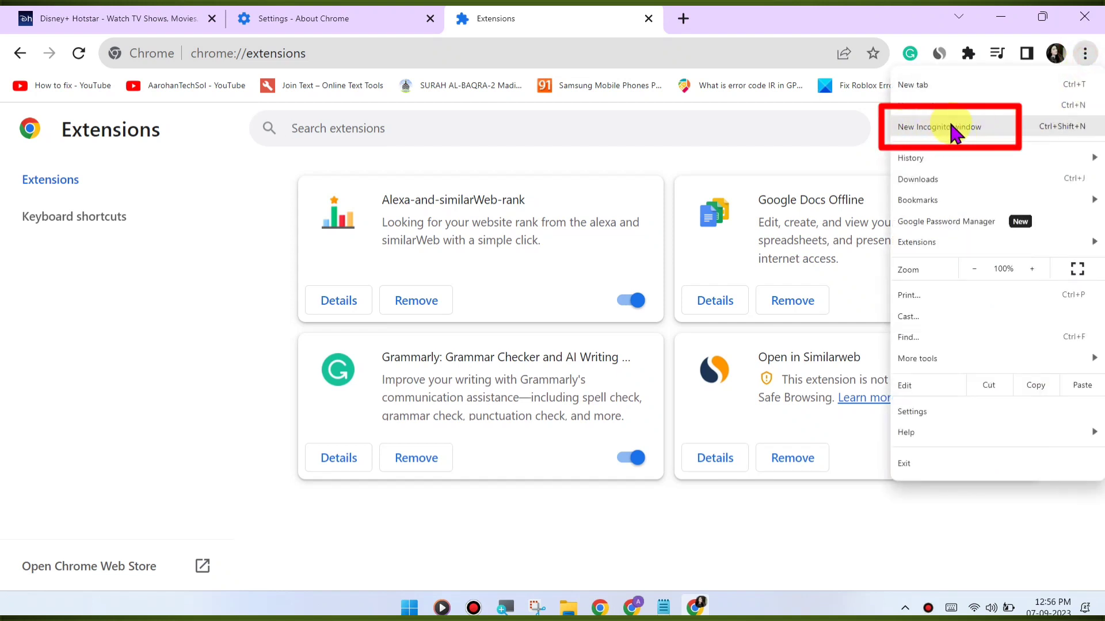
{"action": "left_click", "coordinate": [965, 132]}
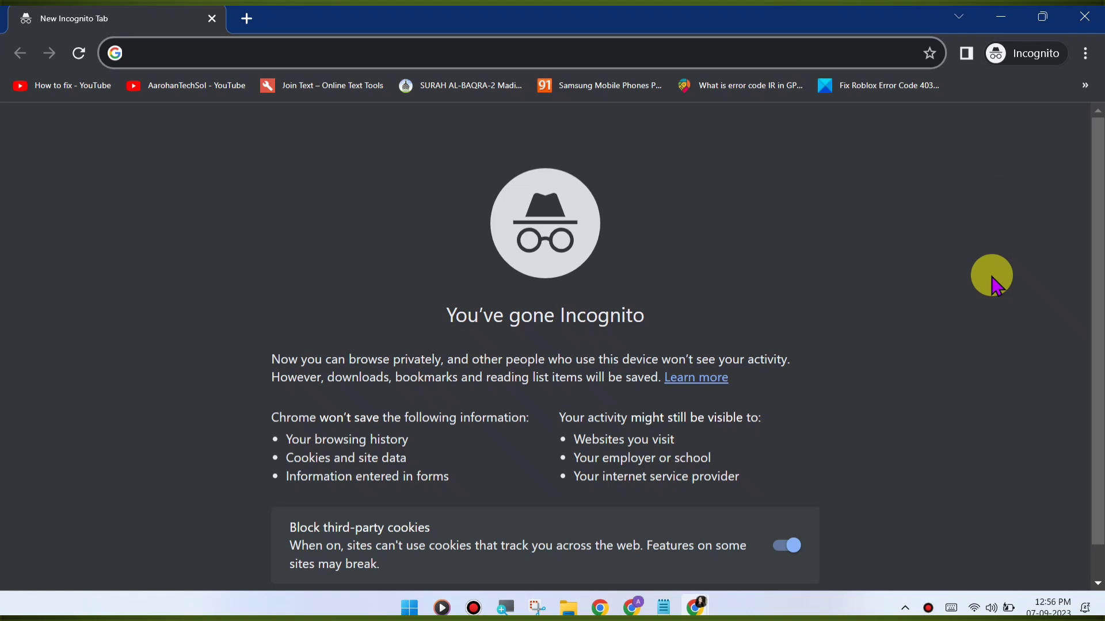
{"action": "type", "text": "d"}
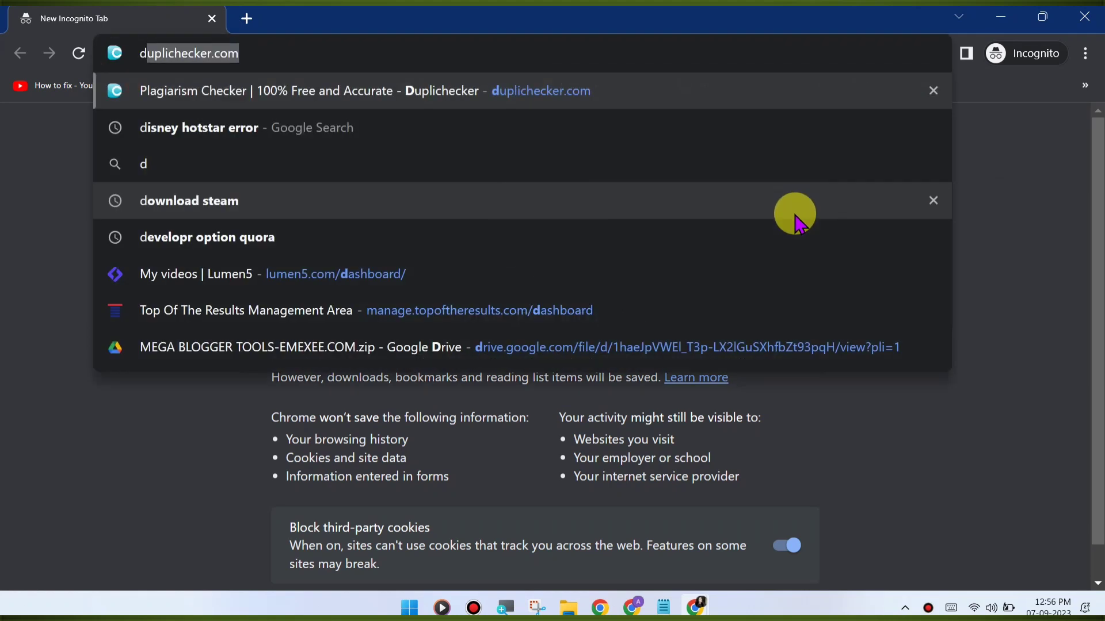
{"action": "type", "text": "i"}
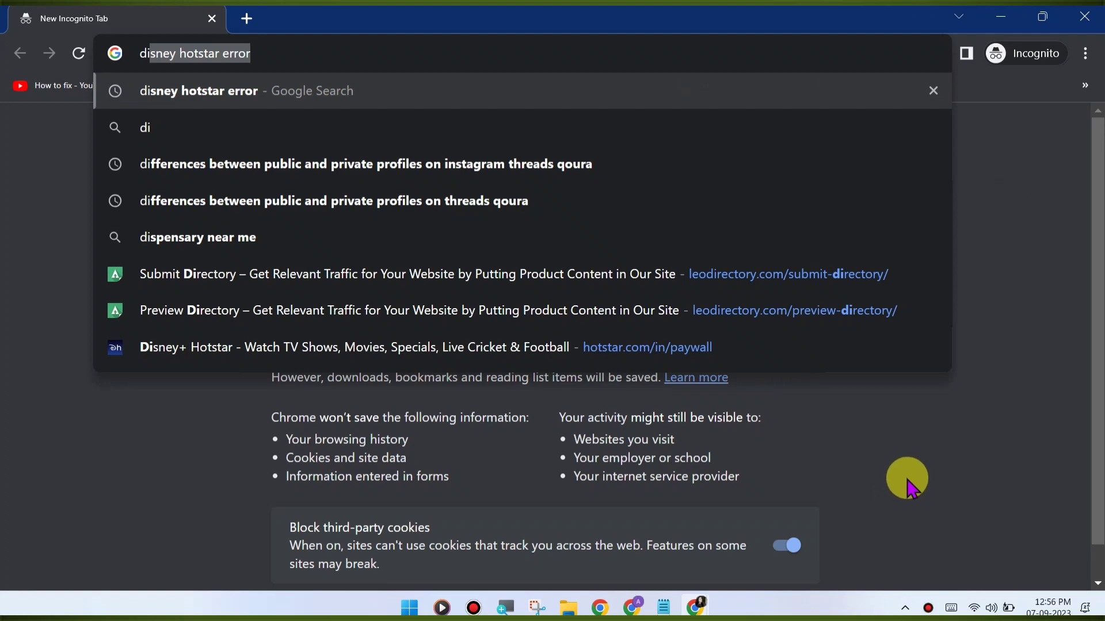
{"action": "type", "text": "sney"}
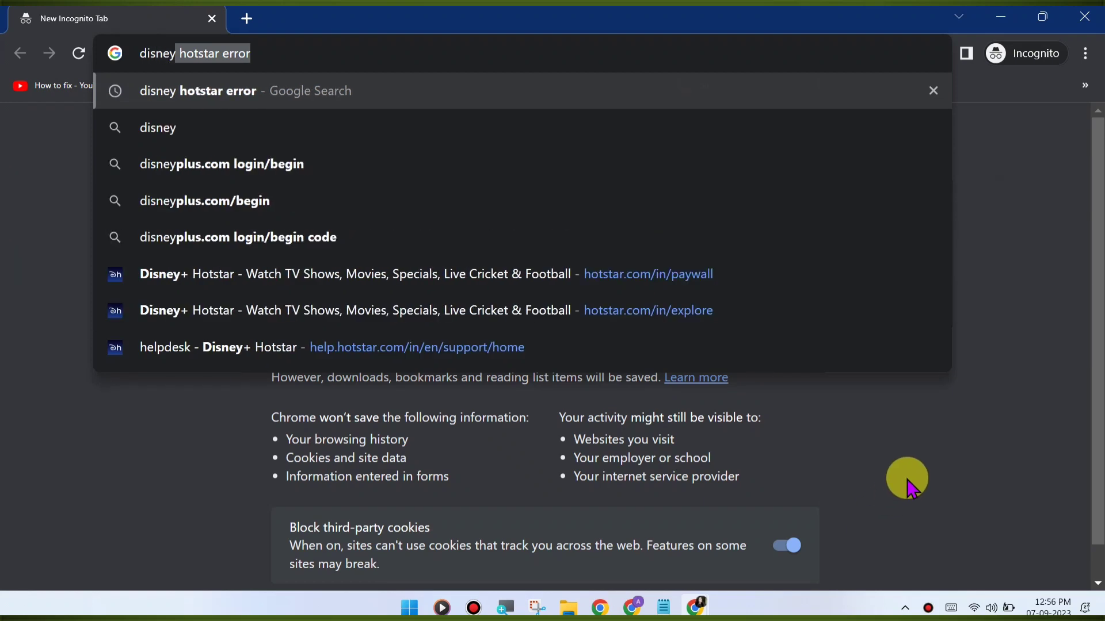
{"action": "type", "text": " hotar"}
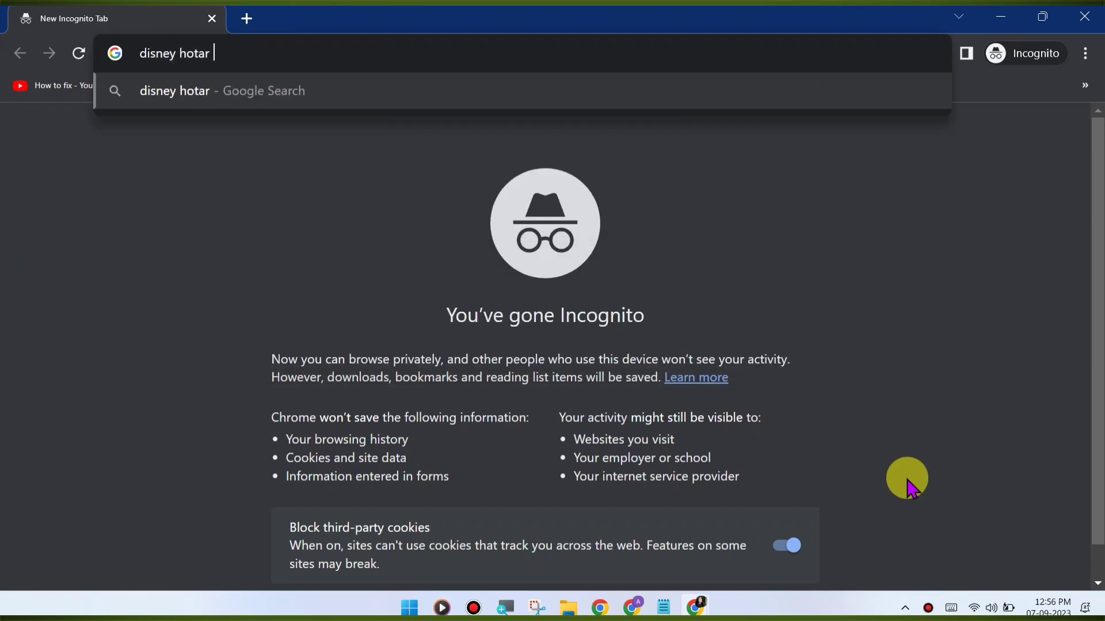
{"action": "key", "text": "Return"}
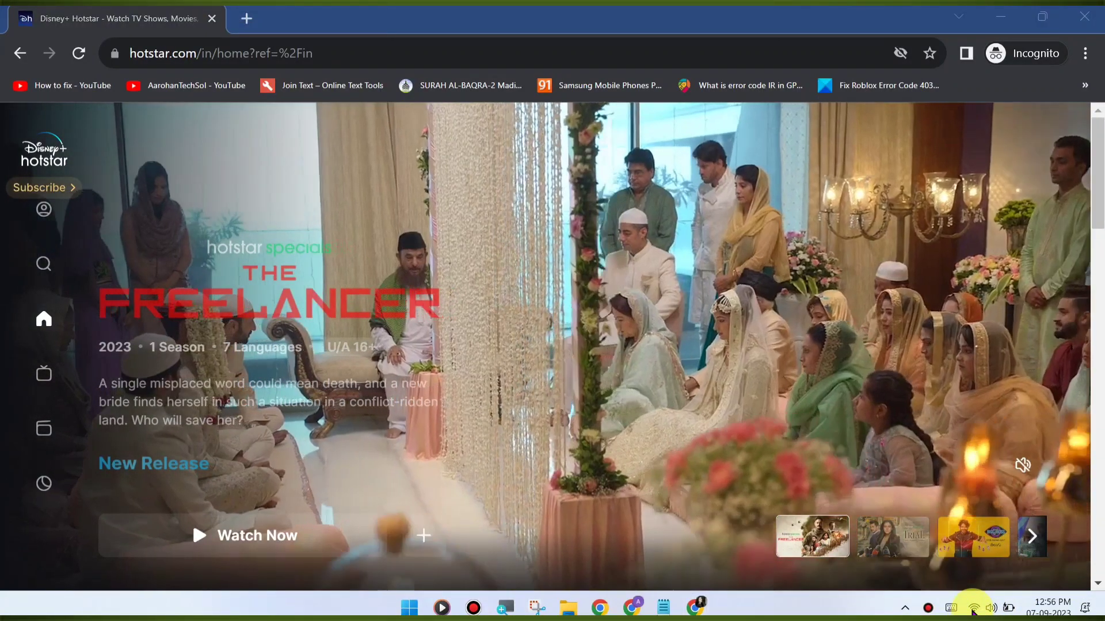
Step: Confirm in quick settings that the Tp link Wi-Fi is connected and secured
{"action": "left_click", "coordinate": [973, 608]}
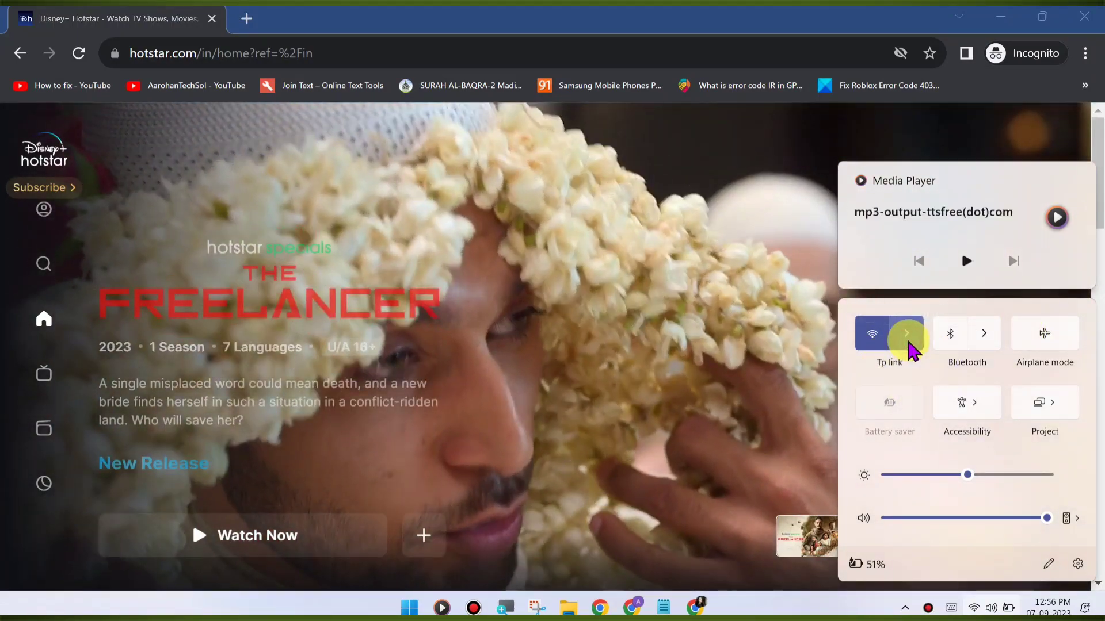
{"action": "left_click", "coordinate": [907, 336]}
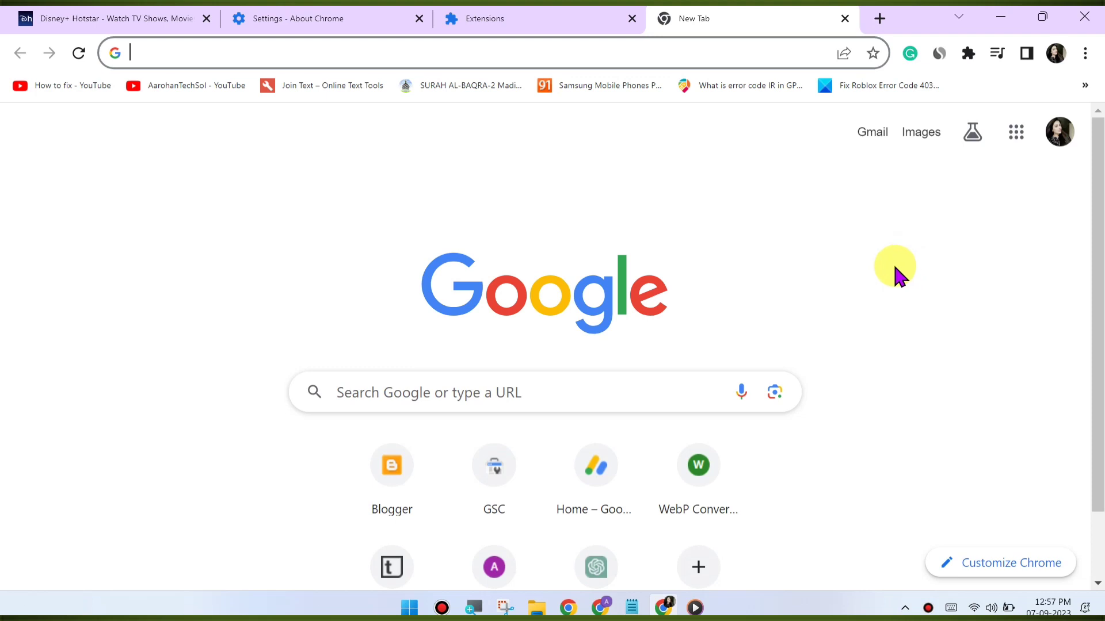
Step: Open Disney+ Hotstar's Contact Us ticket form from the Hotstar tab's help pages
{"action": "left_click", "coordinate": [100, 19]}
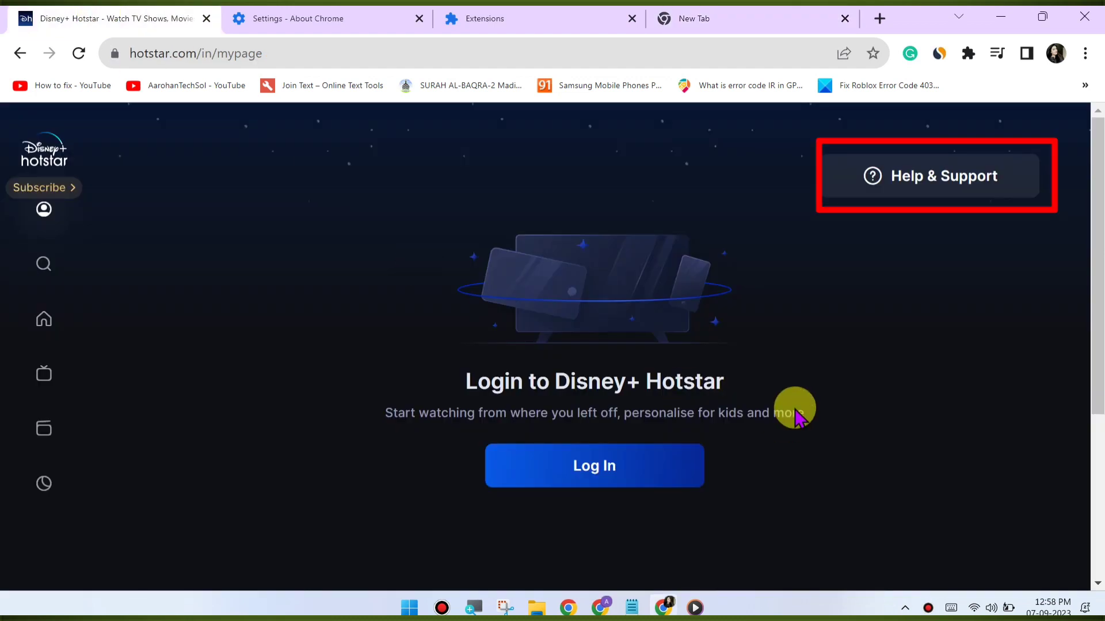
{"action": "scroll", "coordinate": [181, 376], "scroll_direction": "down", "scroll_amount": 3}
{"action": "scroll", "coordinate": [181, 376], "scroll_direction": "down", "scroll_amount": 3}
{"action": "scroll", "coordinate": [906, 259], "scroll_direction": "up", "scroll_amount": 6}
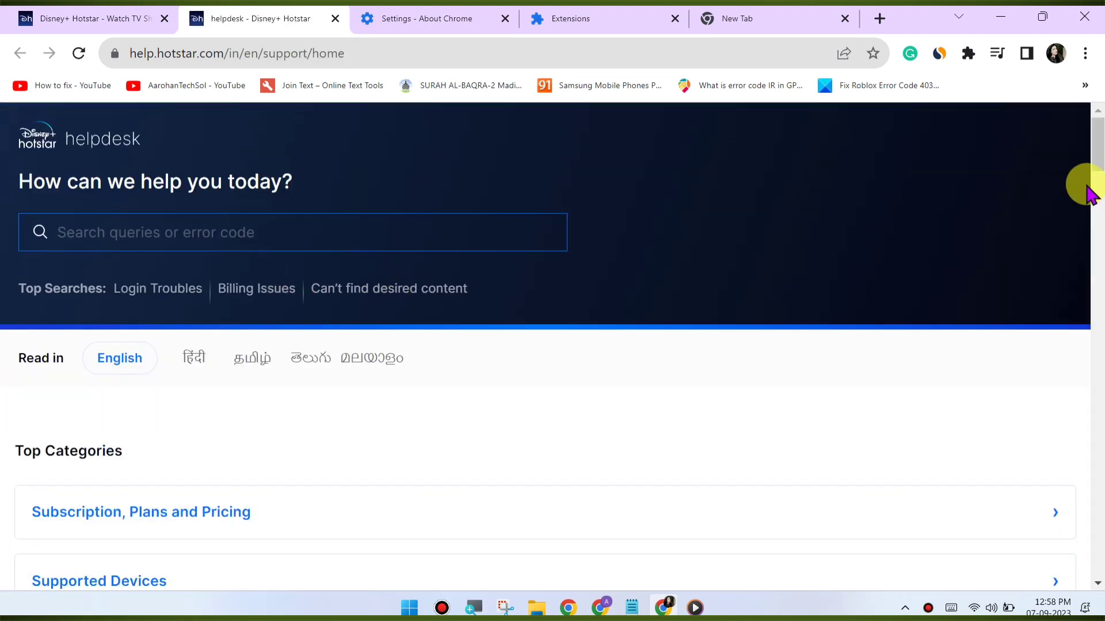
{"action": "scroll", "coordinate": [1095, 328], "scroll_direction": "down", "scroll_amount": 1}
{"action": "left_click_drag", "start_coordinate": [1095, 156], "coordinate": [1095, 543]}
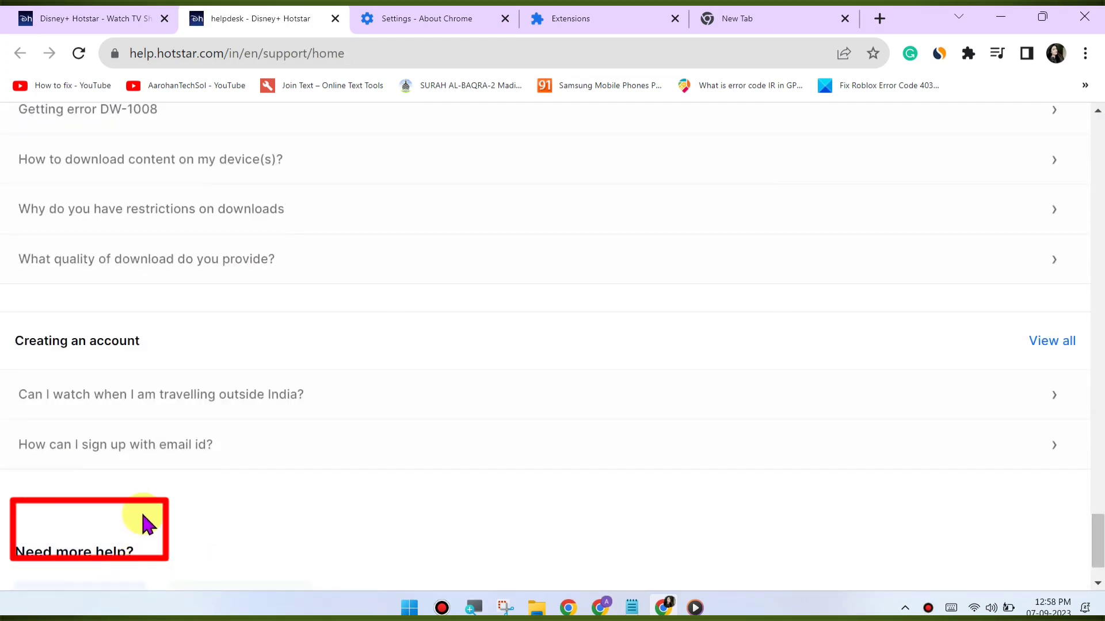
{"action": "scroll", "coordinate": [141, 510], "scroll_direction": "down", "scroll_amount": 1}
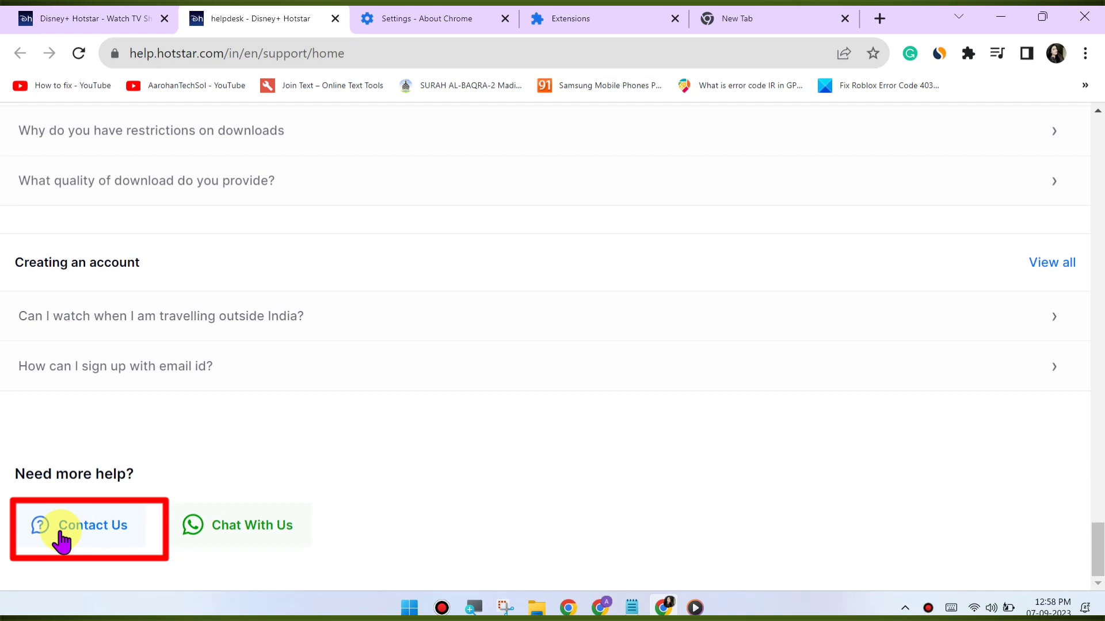
{"action": "left_click", "coordinate": [63, 540]}
{"action": "scroll", "coordinate": [255, 281], "scroll_direction": "down", "scroll_amount": 1}
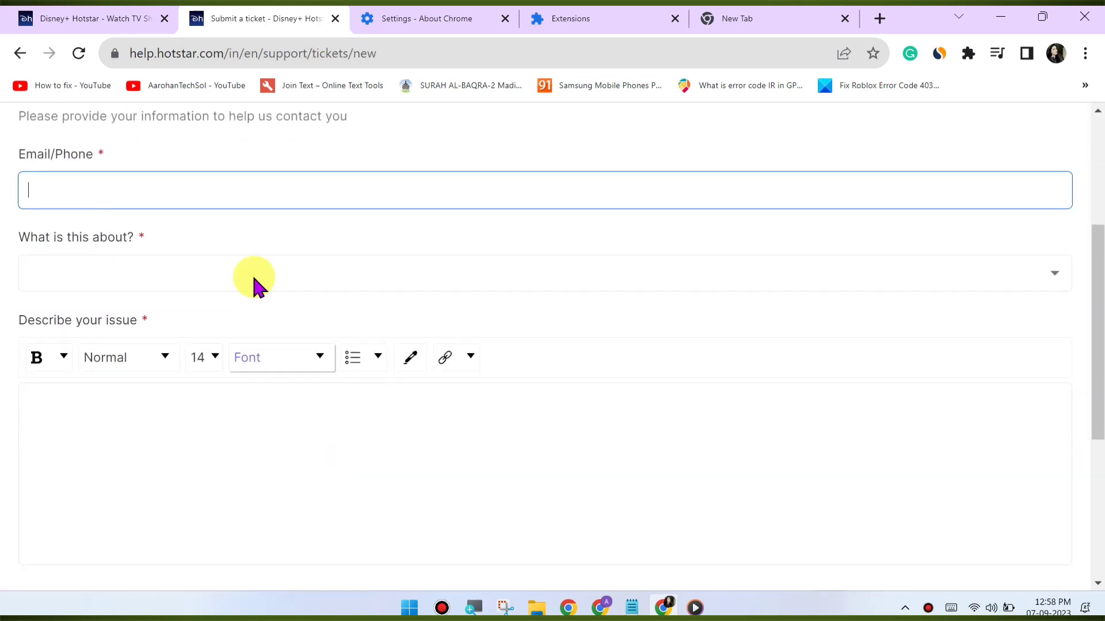